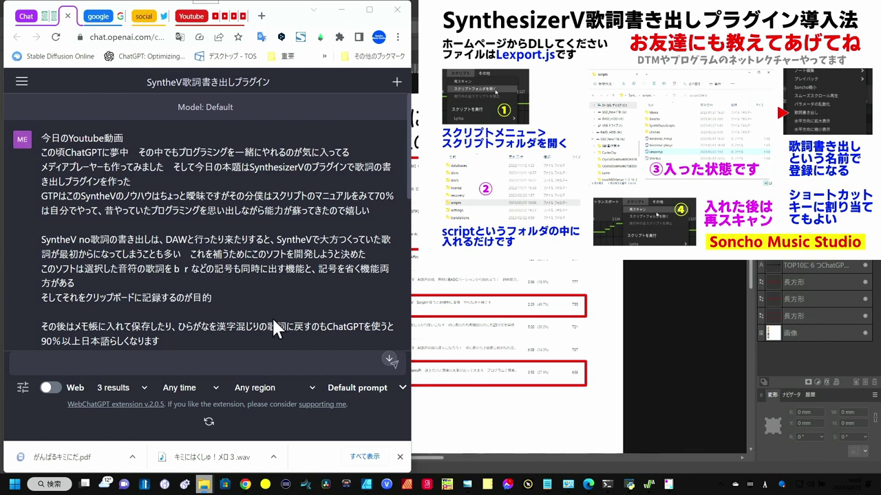
- Scroll through ChatGPT's YouTube script reply down to the production-process section
{"action": "scroll", "coordinate": [184, 235], "scroll_direction": "down", "scroll_amount": 5}
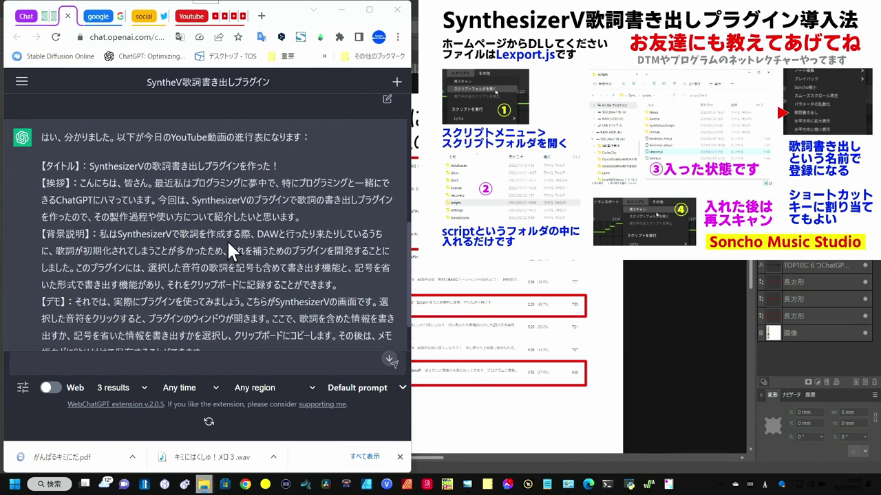
{"action": "scroll", "coordinate": [227, 240], "scroll_direction": "down", "scroll_amount": 1}
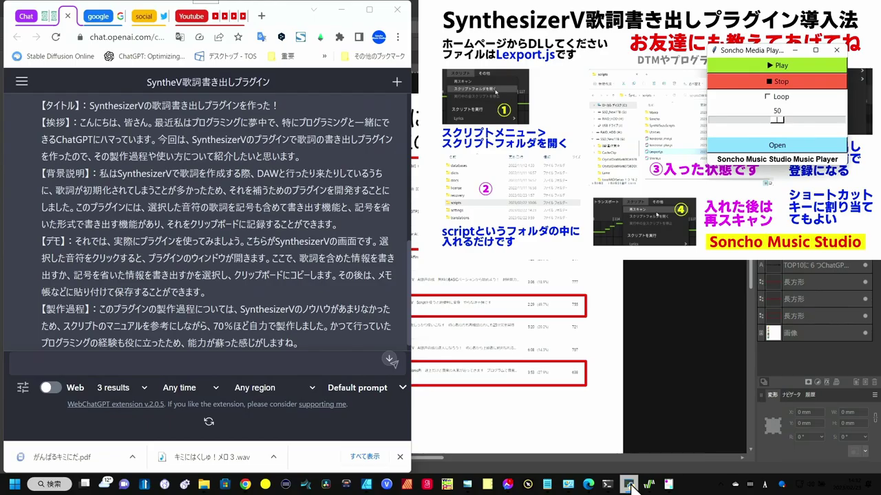
- Run player.py from Command Prompt to launch the Soncho Media Player
{"action": "mouse_move", "coordinate": [630, 487]}
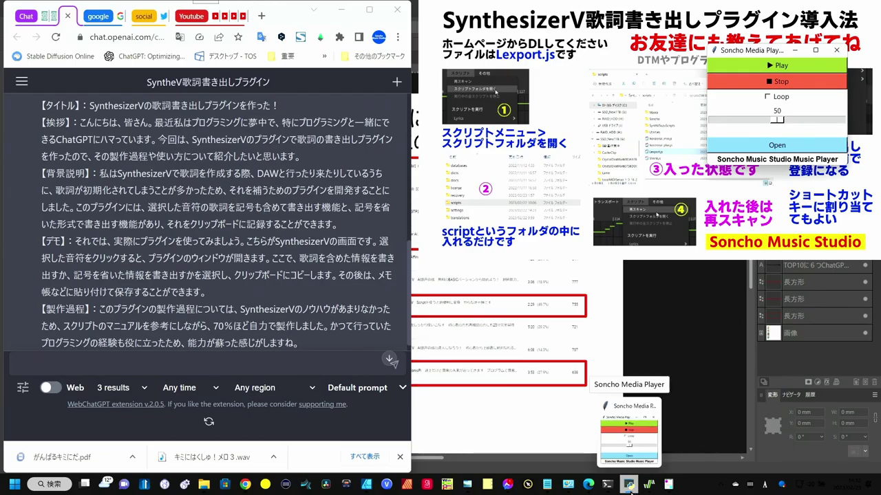
{"action": "left_click", "coordinate": [561, 434]}
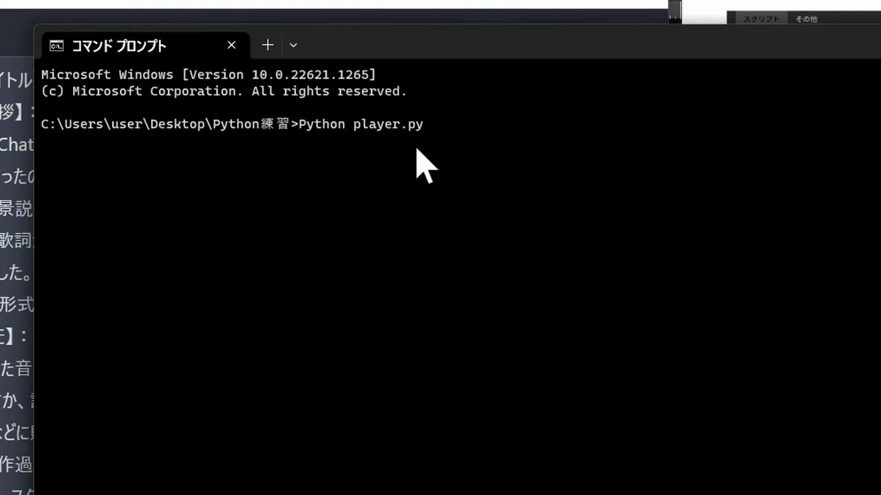
{"action": "key", "text": "Return"}
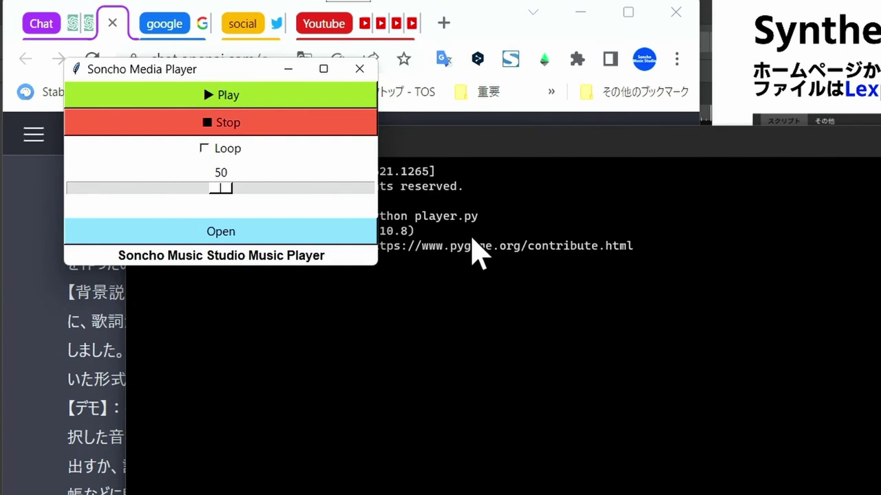
- Load ピアノ伴奏.wav from the Mixdown folder into the media player
{"action": "left_click", "coordinate": [222, 233]}
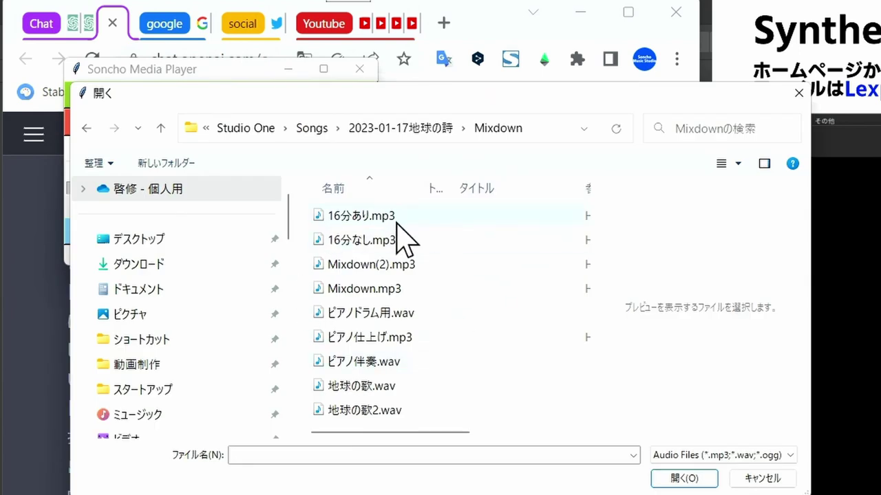
{"action": "left_click", "coordinate": [382, 362]}
{"action": "left_click", "coordinate": [685, 478]}
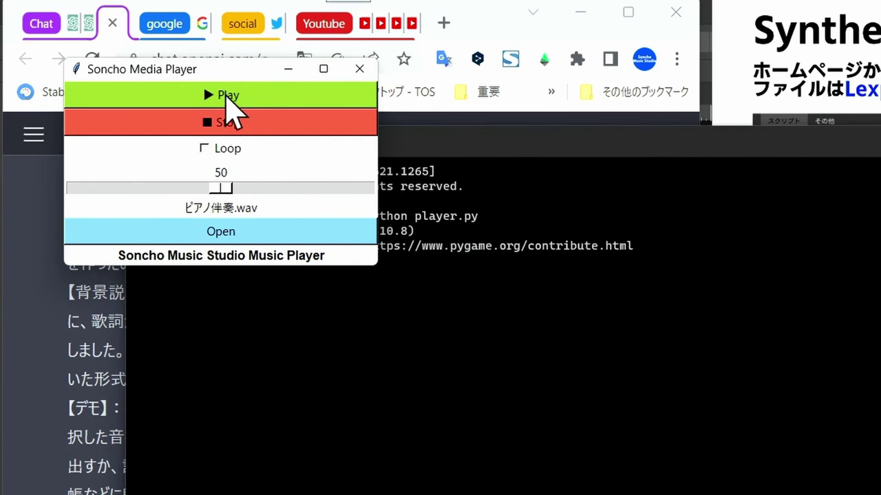
- Play and pause the track a few times and raise the volume to 73
{"action": "left_click", "coordinate": [226, 96]}
{"action": "left_click", "coordinate": [225, 94]}
{"action": "left_click", "coordinate": [216, 93]}
{"action": "left_click", "coordinate": [216, 95]}
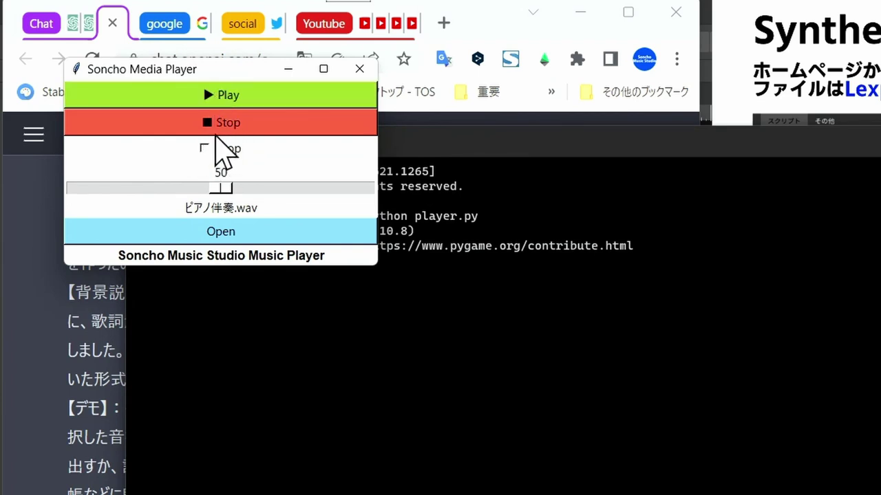
{"action": "mouse_move", "coordinate": [221, 187]}
{"action": "left_mouse_down"}
{"action": "mouse_move", "coordinate": [245, 189]}
{"action": "mouse_move", "coordinate": [222, 197]}
{"action": "left_mouse_up"}
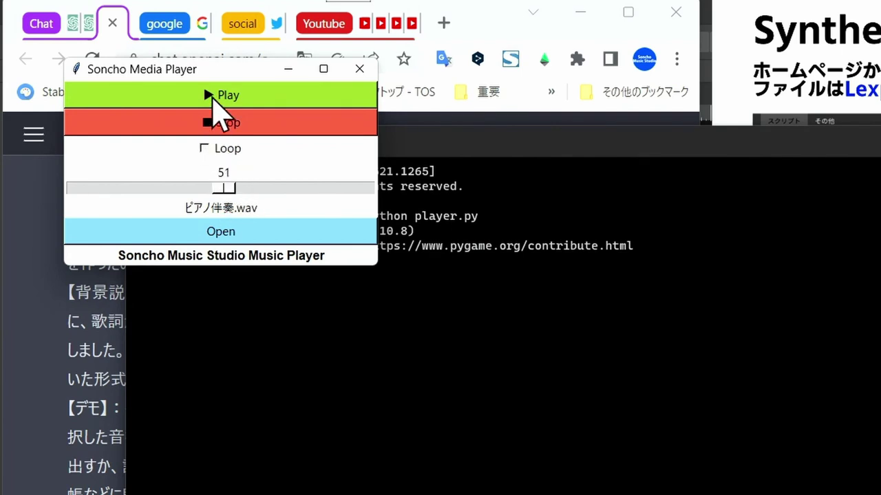
{"action": "left_click", "coordinate": [212, 95]}
{"action": "left_click_drag", "start_coordinate": [225, 191], "coordinate": [286, 193]}
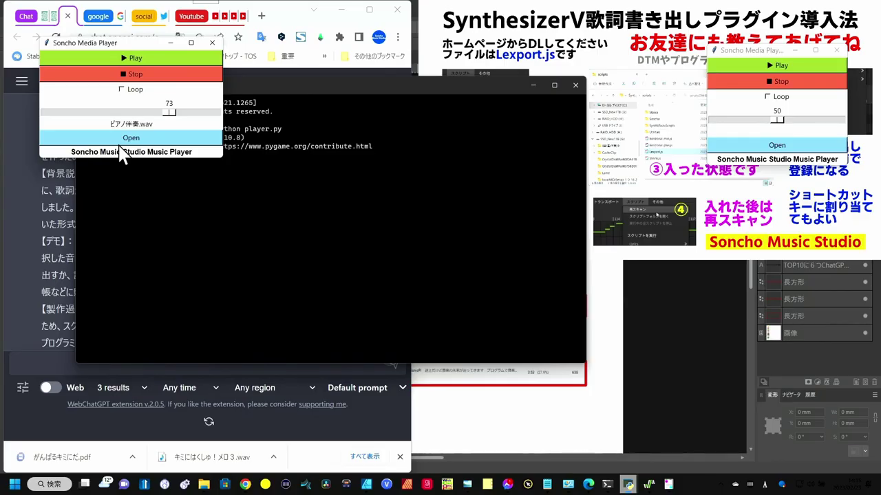
- Close the media player window and the Command Prompt window
{"action": "left_click", "coordinate": [214, 43]}
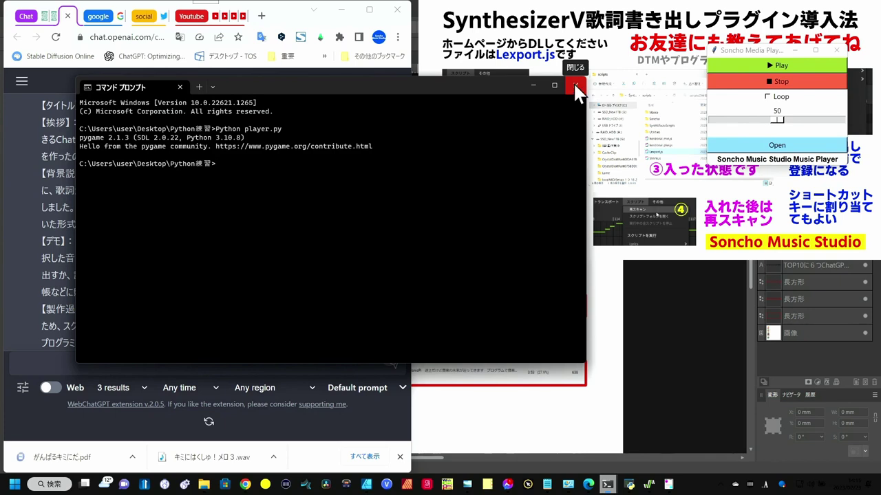
{"action": "left_click", "coordinate": [582, 88]}
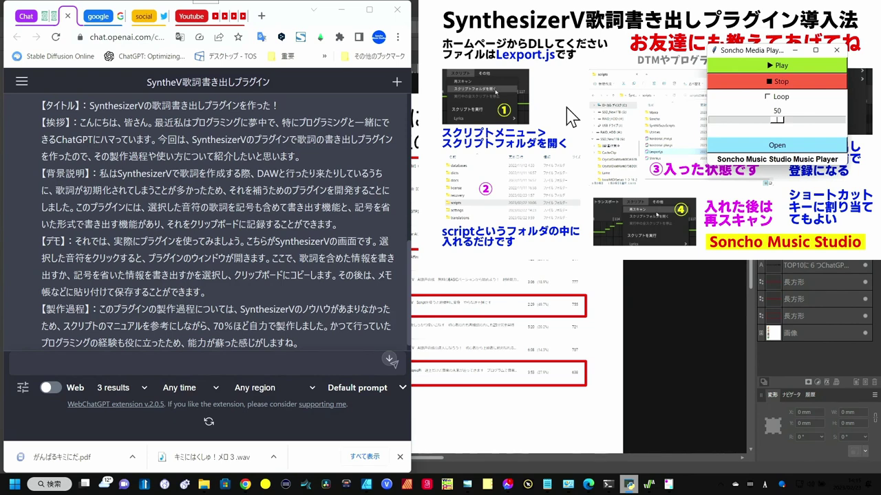
- Close the second player, move the plugin guide image left and expand it full screen
{"action": "left_click", "coordinate": [836, 50]}
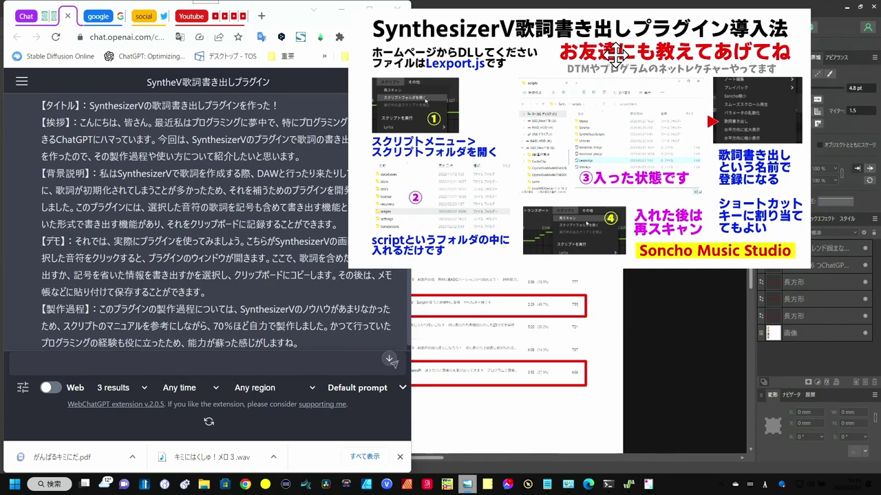
{"action": "mouse_move", "coordinate": [615, 53]}
{"action": "left_mouse_down"}
{"action": "mouse_move", "coordinate": [363, 68]}
{"action": "mouse_move", "coordinate": [268, 52]}
{"action": "left_mouse_up"}
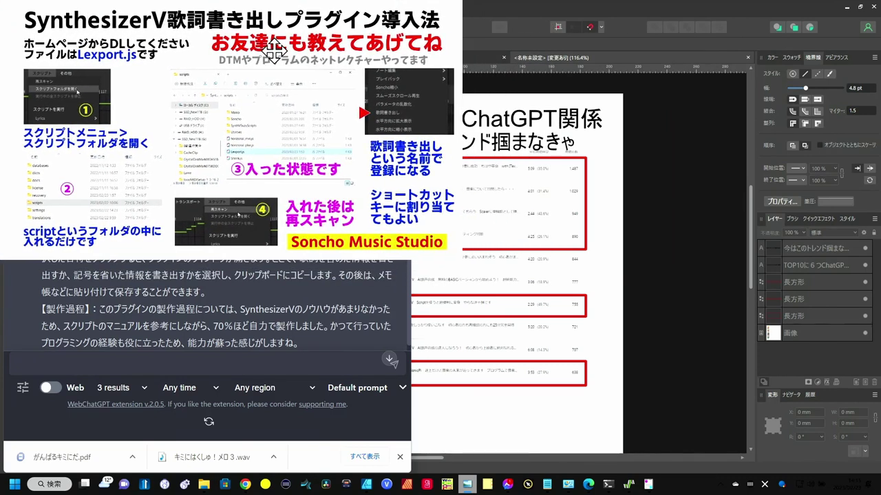
{"action": "double_click", "coordinate": [459, 258]}
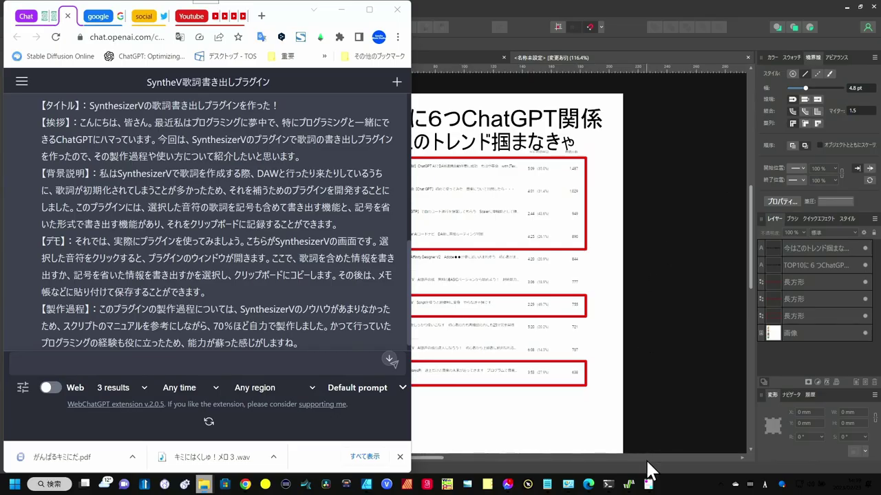
- Run the 歌詞書き出し script on aaaaaa.svp with no notes selected and dismiss its error
{"action": "left_click", "coordinate": [628, 484]}
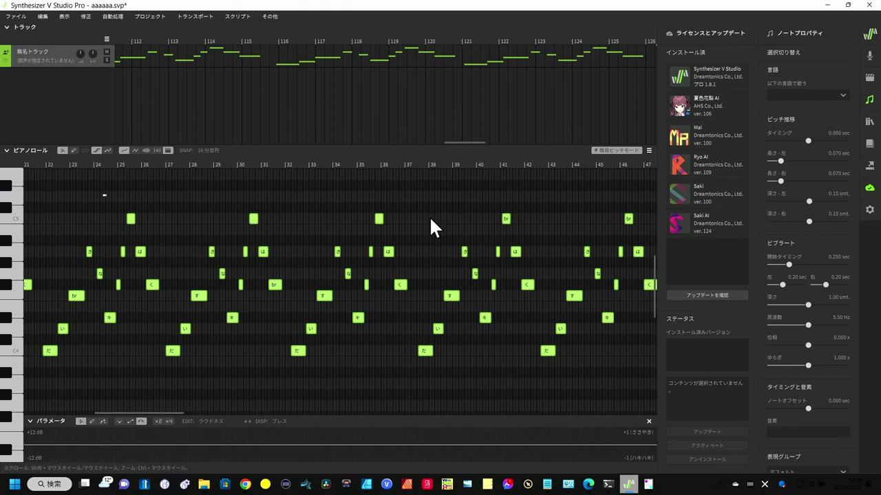
{"action": "left_click", "coordinate": [243, 17]}
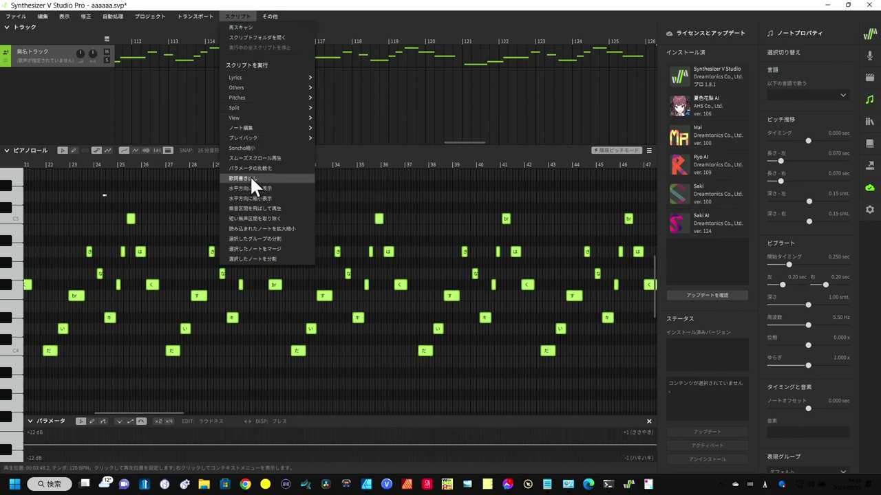
{"action": "left_click", "coordinate": [330, 197]}
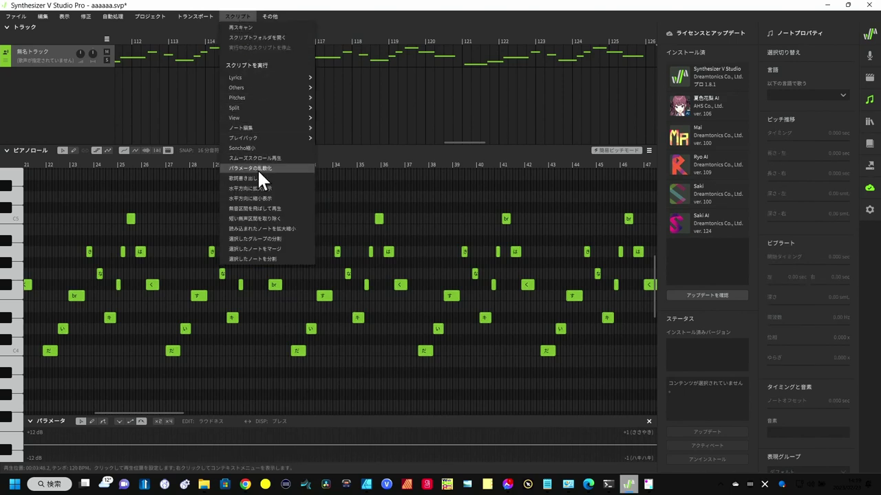
{"action": "left_click", "coordinate": [257, 177]}
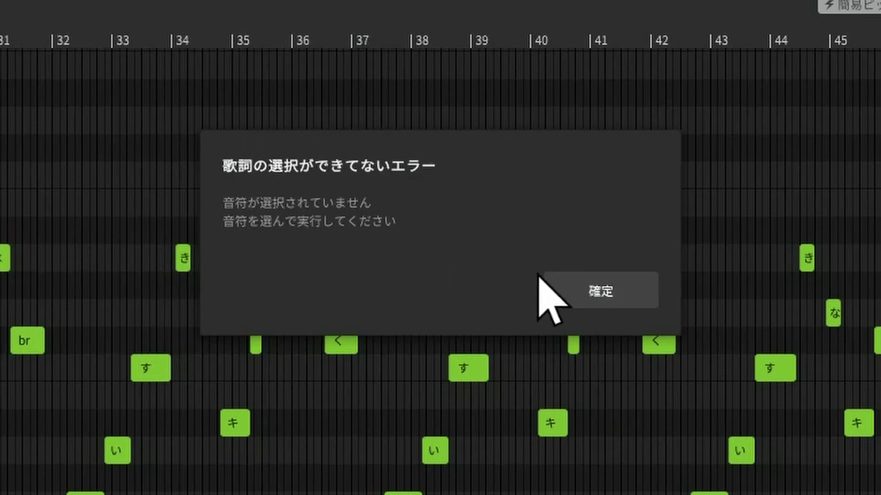
{"action": "left_click", "coordinate": [584, 285]}
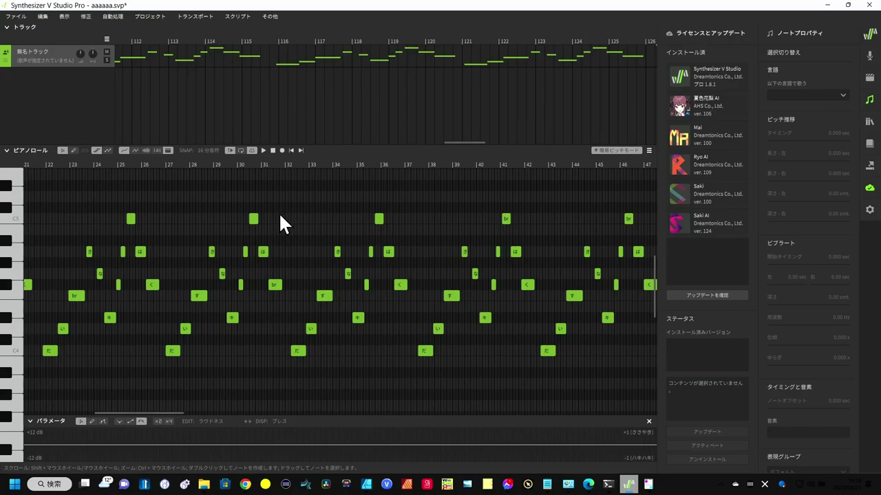
- Select all lyric notes and copy their lyrics, breath marks included, with the export script
{"action": "left_click_drag", "start_coordinate": [63, 186], "coordinate": [492, 380]}
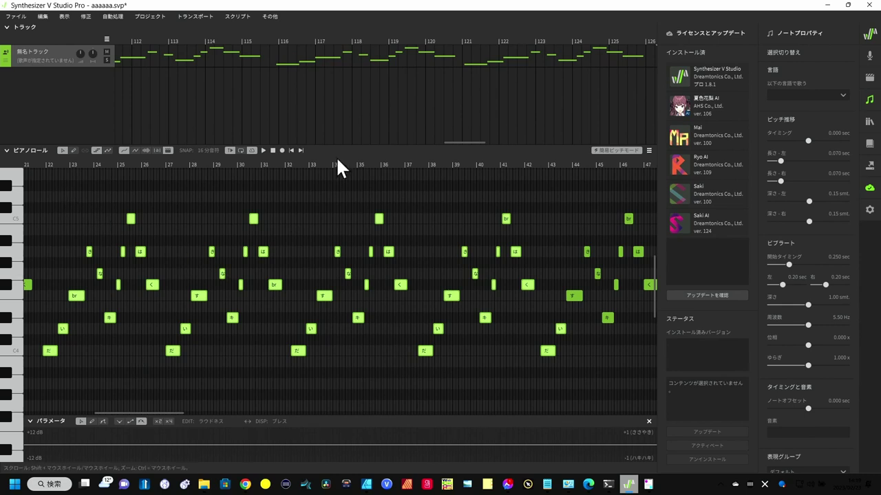
{"action": "left_click", "coordinate": [243, 18]}
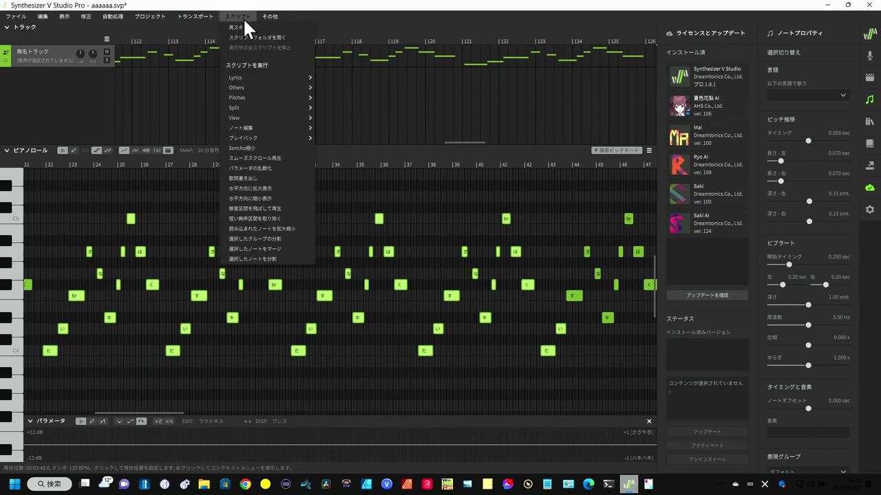
{"action": "left_click", "coordinate": [251, 177]}
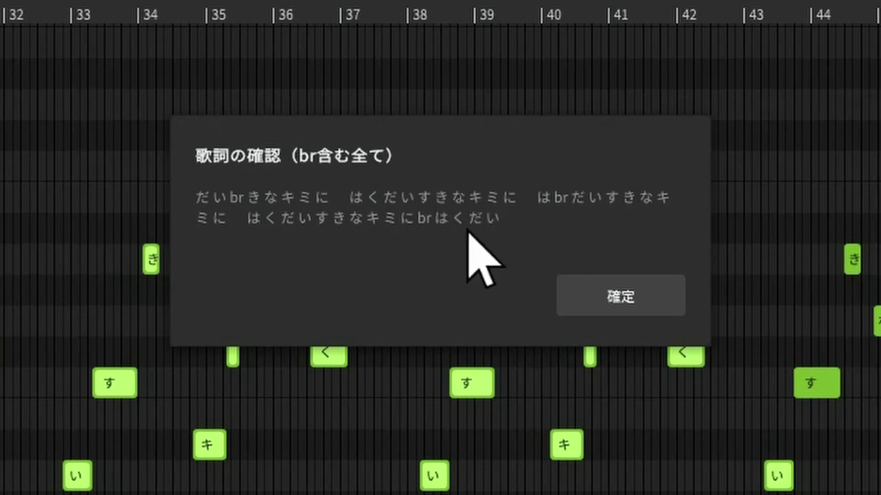
{"action": "left_click", "coordinate": [594, 292]}
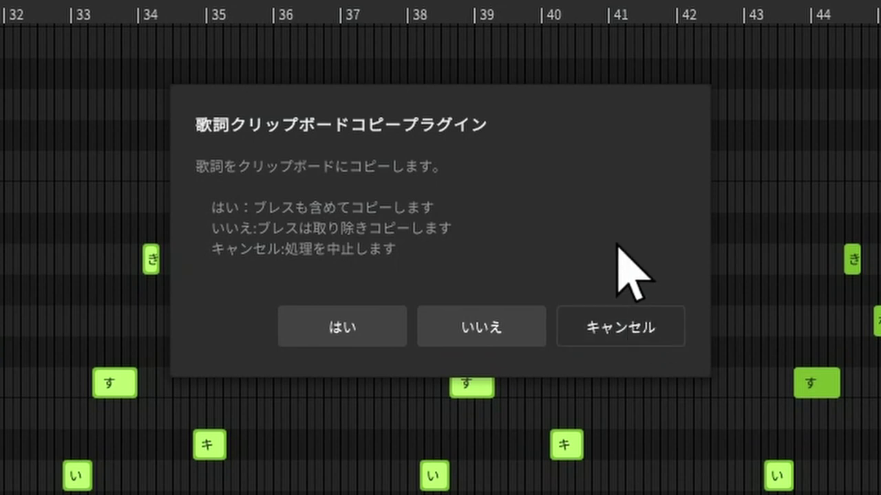
{"action": "left_click", "coordinate": [364, 325]}
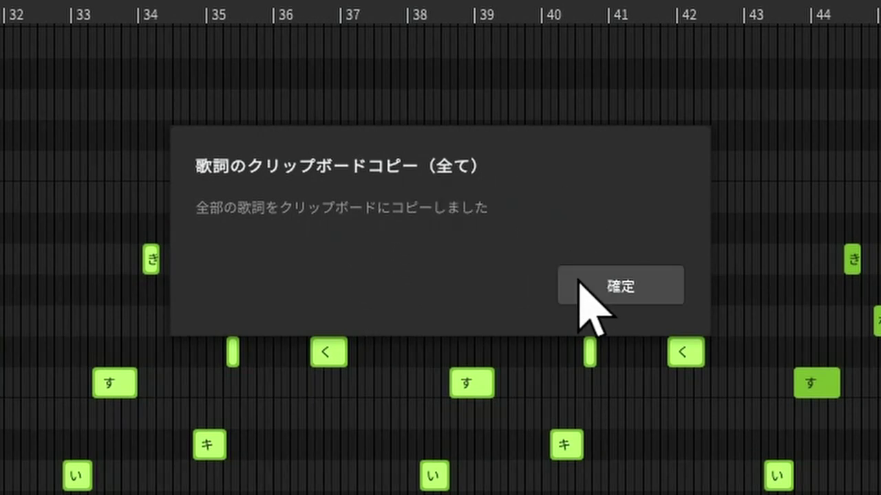
{"action": "left_click", "coordinate": [609, 283]}
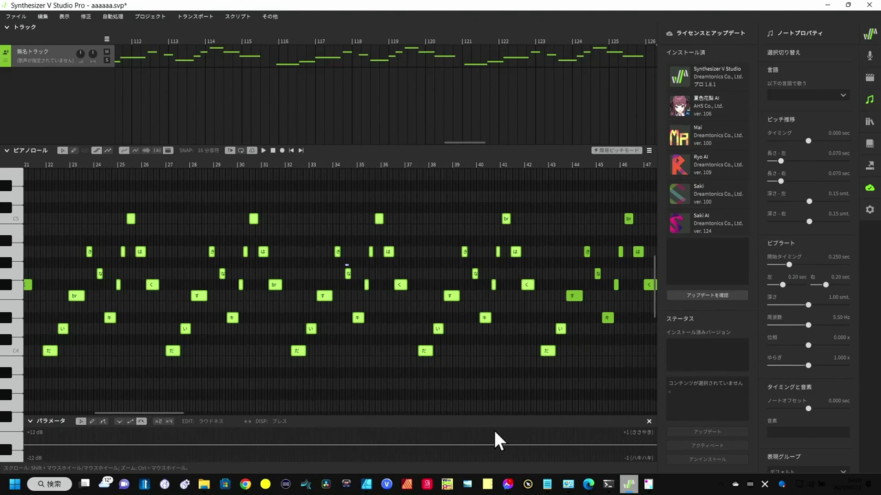
- Bring up Notepad's taskbar jump list to start a new note
{"action": "mouse_move", "coordinate": [548, 485]}
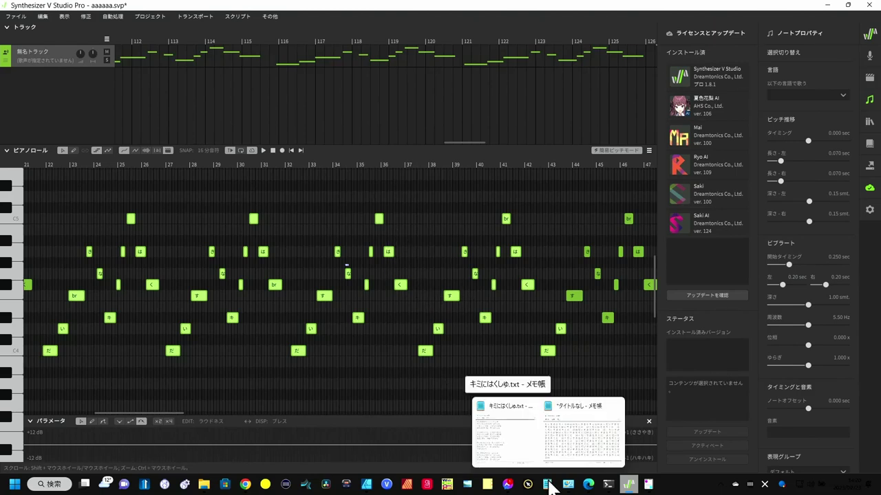
{"action": "left_click", "coordinate": [548, 485]}
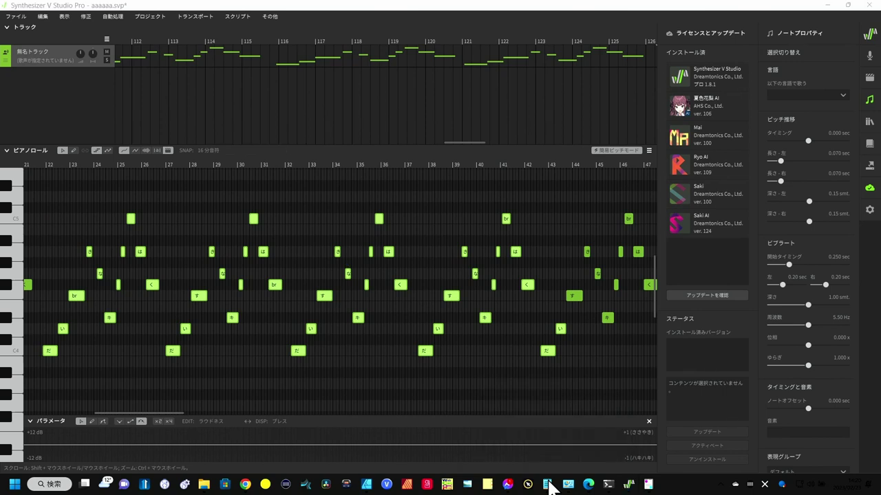
{"action": "right_click", "coordinate": [548, 485]}
- Paste the lyrics with br breath marks into a new Notepad window, then return to Synthesizer V
{"action": "left_click", "coordinate": [522, 423]}
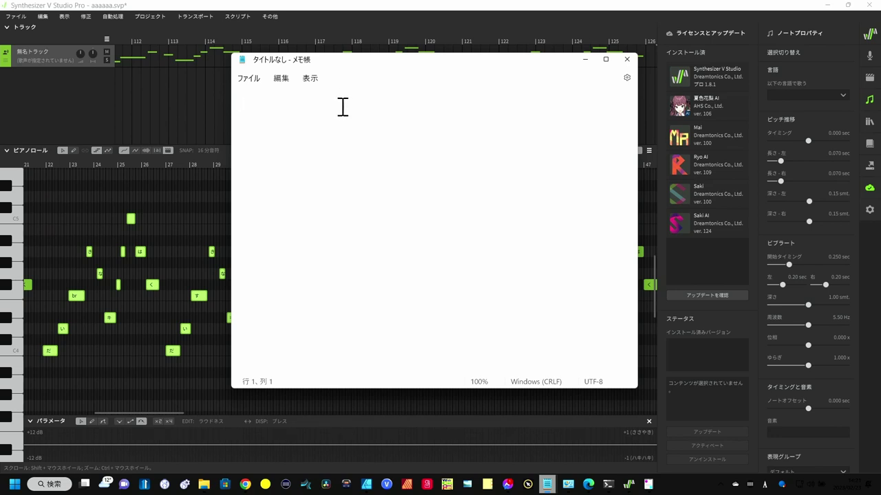
{"action": "key", "text": "ctrl+v"}
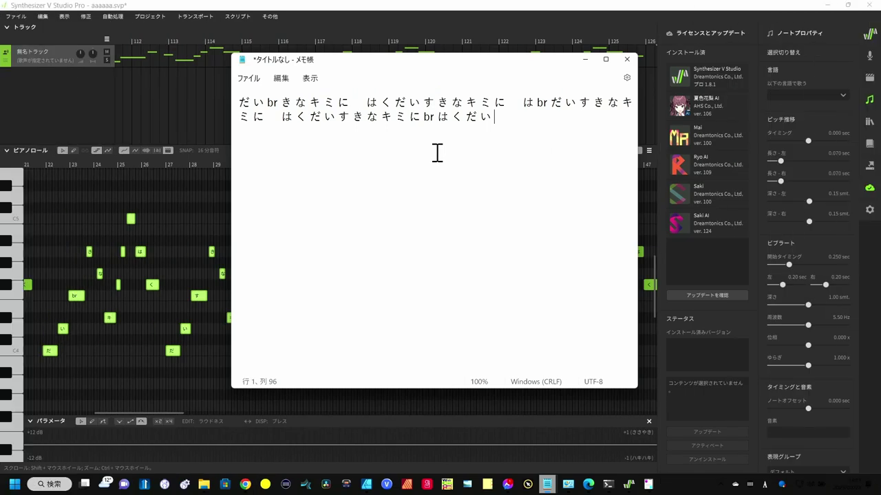
{"action": "key", "text": "alt+Tab"}
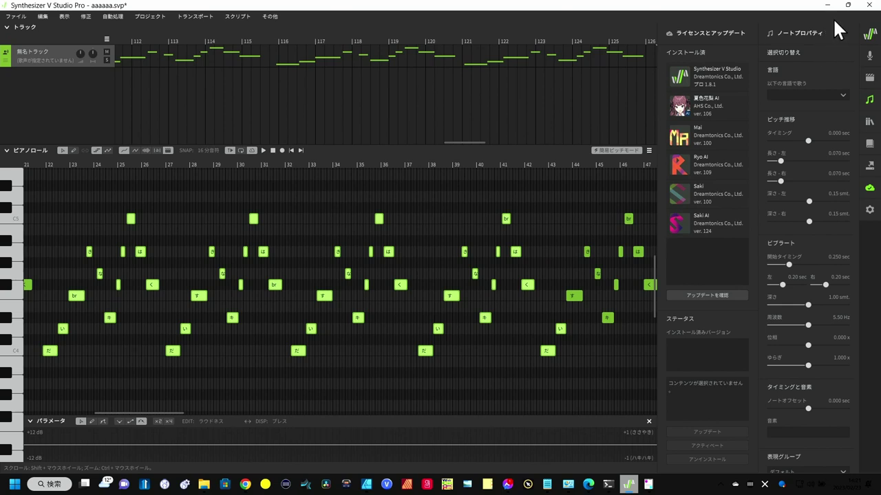
- Minimize Synthesizer V and scroll ChatGPT's script down toward its download link
{"action": "left_click", "coordinate": [829, 4]}
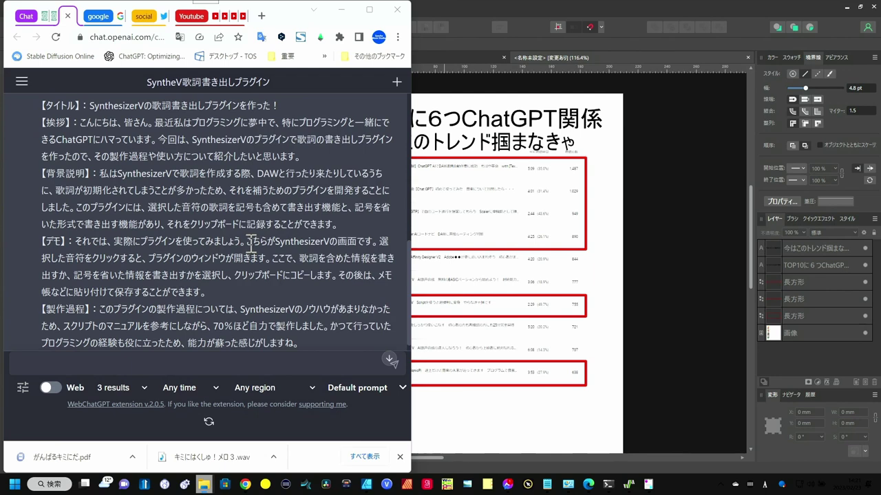
{"action": "scroll", "coordinate": [251, 247], "scroll_direction": "down", "scroll_amount": 1}
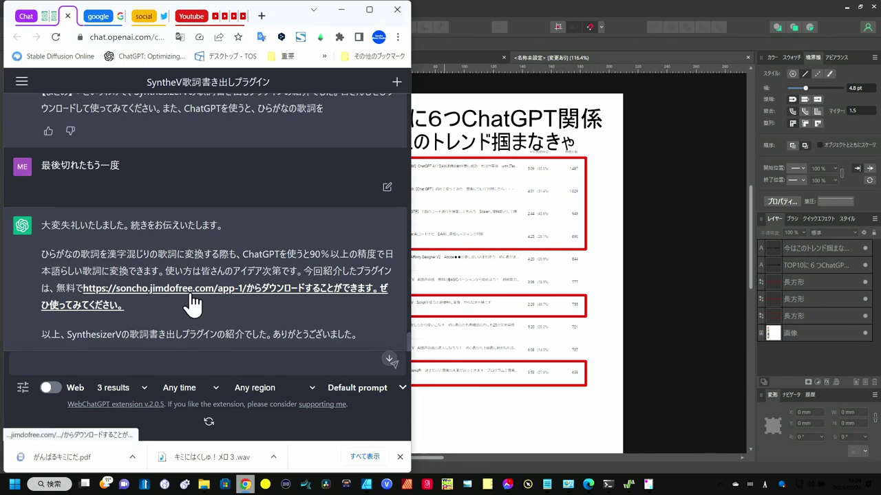
- Open the script's download link and go to the Soncho Music Studio App page, maximized
{"action": "left_click", "coordinate": [192, 303]}
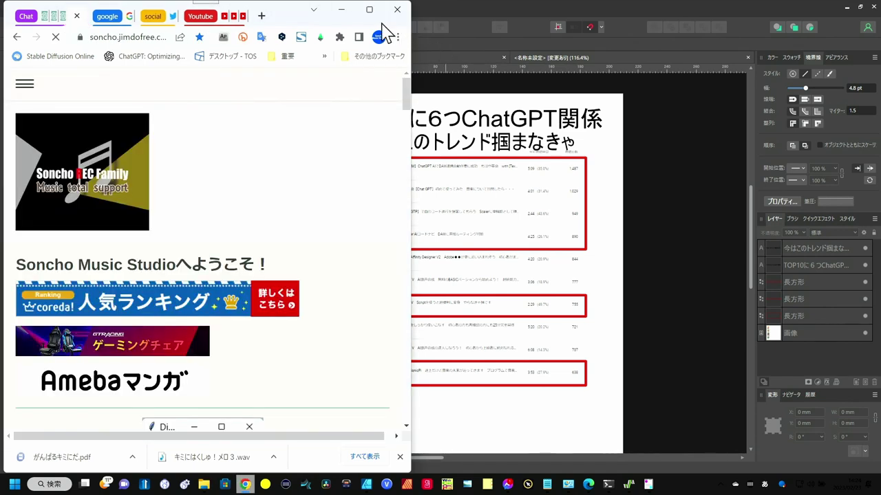
{"action": "left_click", "coordinate": [370, 10]}
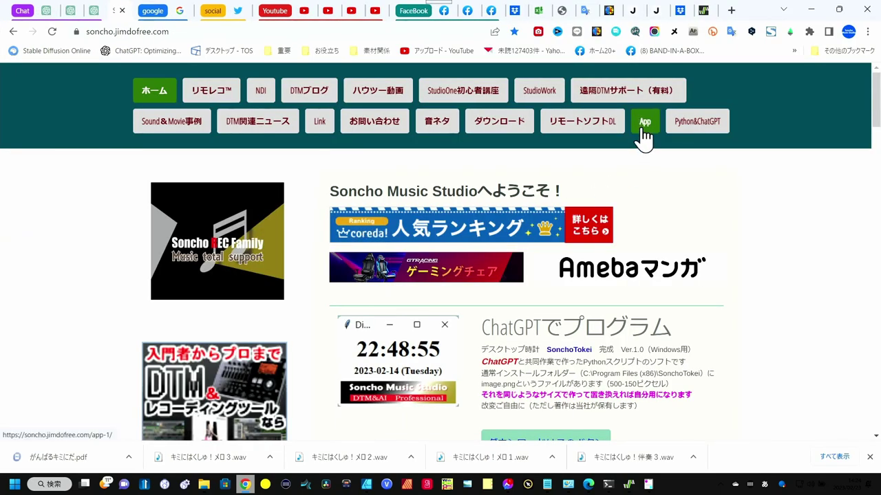
{"action": "left_click", "coordinate": [644, 135]}
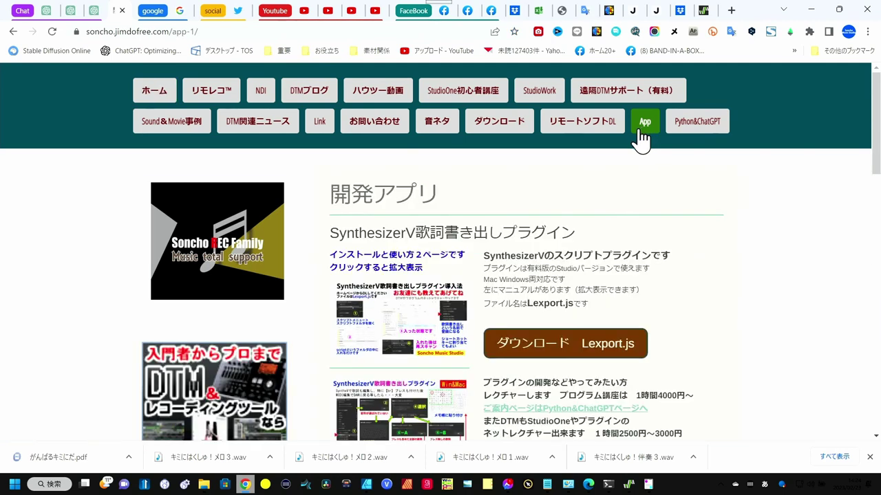
- Scroll to the Lexport.js plugin and view its install guide image, then close it
{"action": "scroll", "coordinate": [529, 192], "scroll_direction": "down", "scroll_amount": 1}
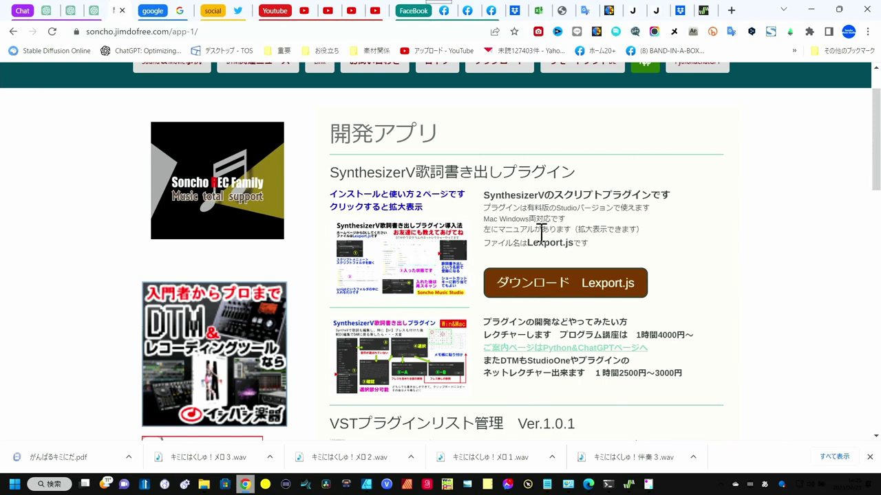
{"action": "scroll", "coordinate": [542, 234], "scroll_direction": "down", "scroll_amount": 1}
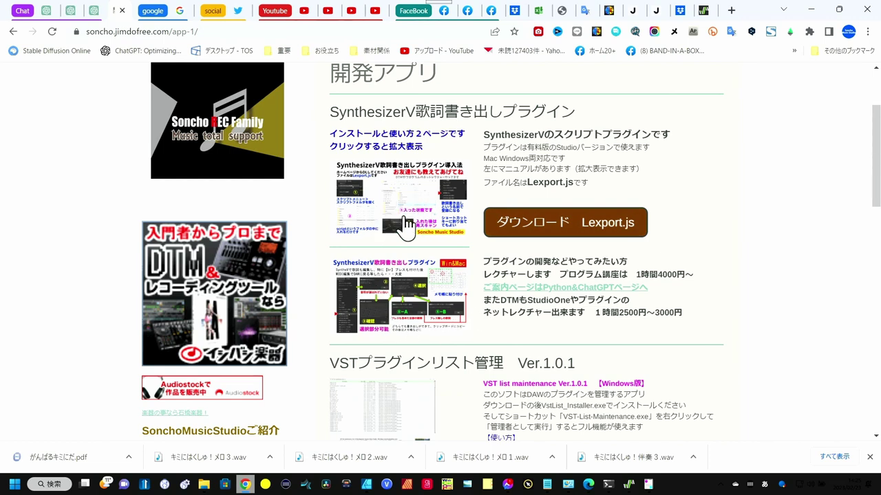
{"action": "left_click", "coordinate": [405, 223]}
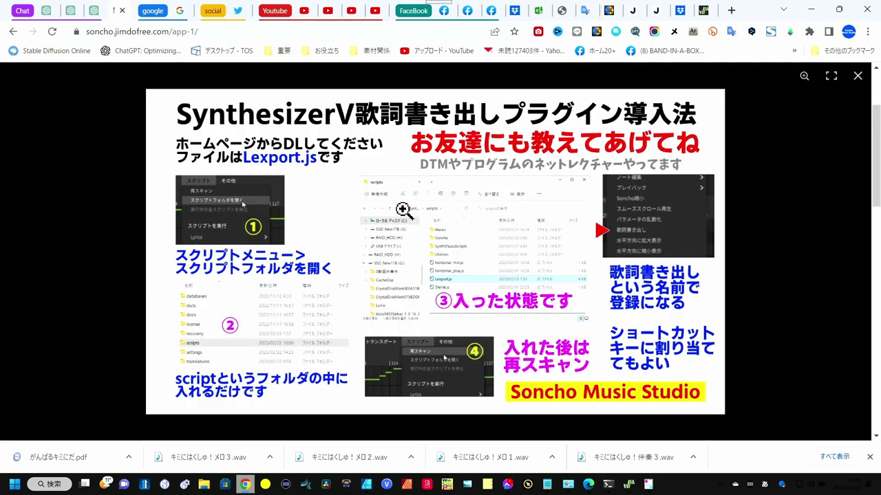
{"action": "left_click", "coordinate": [856, 77]}
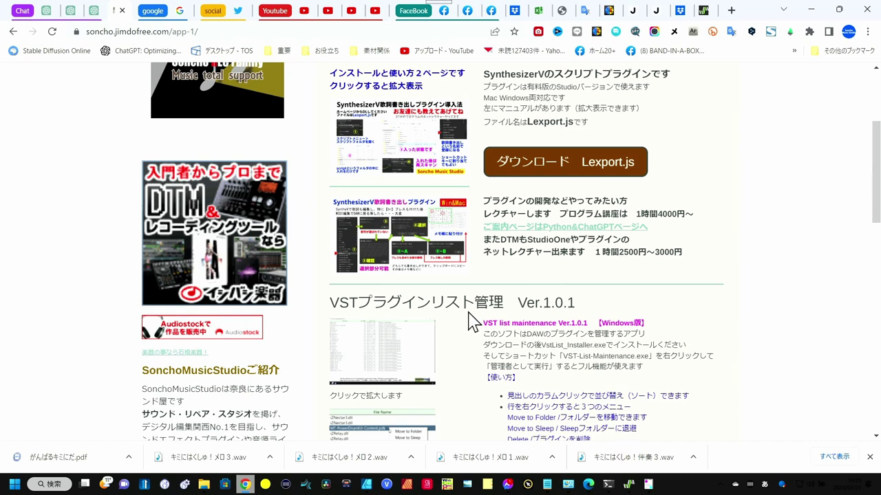
- Enlarge the VST list maintenance screenshot on the site, then close it again
{"action": "scroll", "coordinate": [468, 310], "scroll_direction": "down", "scroll_amount": 1}
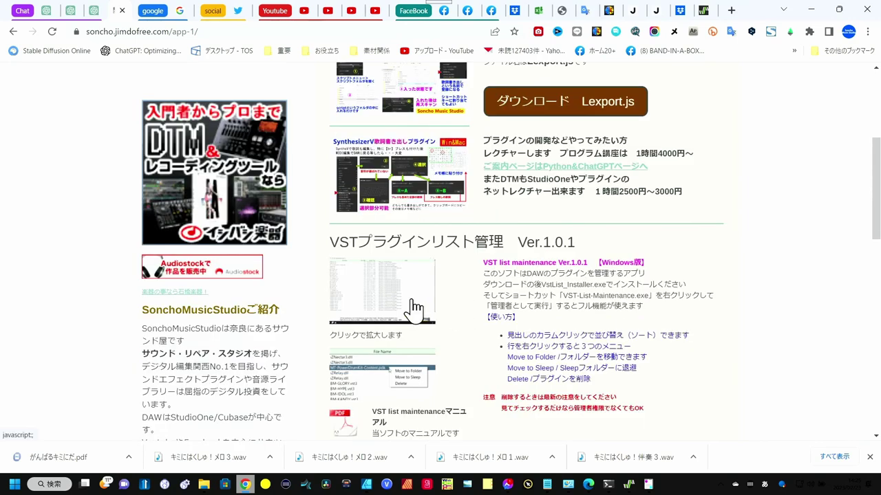
{"action": "left_click", "coordinate": [398, 302]}
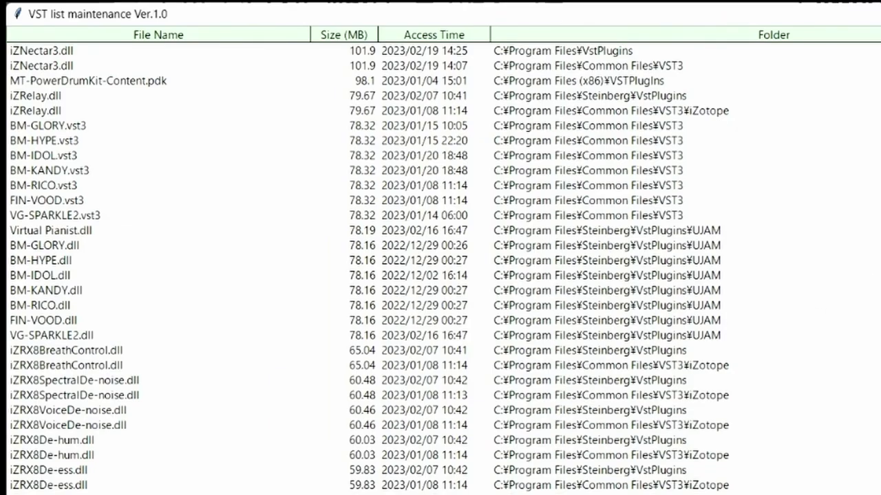
{"action": "left_click", "coordinate": [492, 288]}
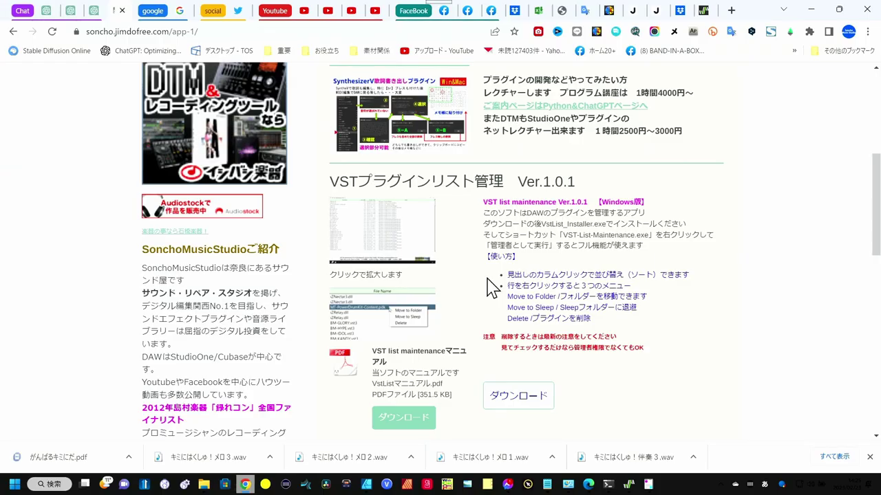
- Go back to the top of the page and open the お問い合わせ contact page
{"action": "scroll", "coordinate": [490, 286], "scroll_direction": "up", "scroll_amount": 3}
{"action": "scroll", "coordinate": [488, 285], "scroll_direction": "up", "scroll_amount": 2}
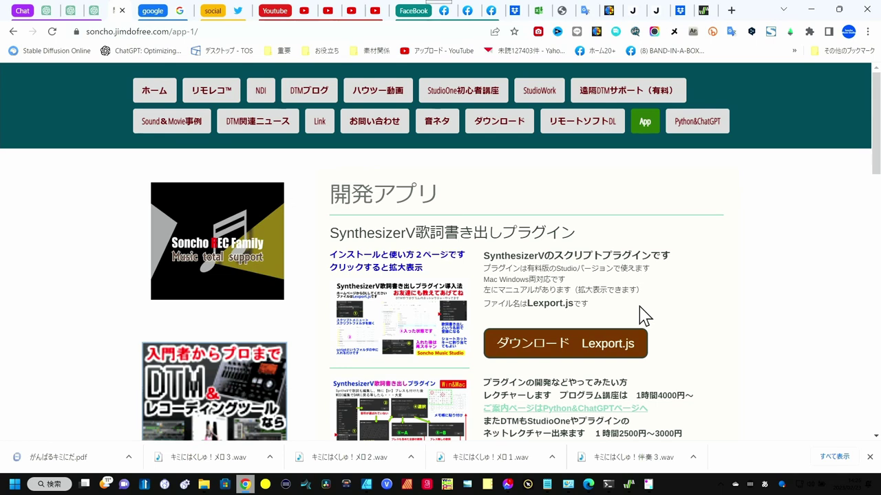
{"action": "left_click", "coordinate": [384, 136]}
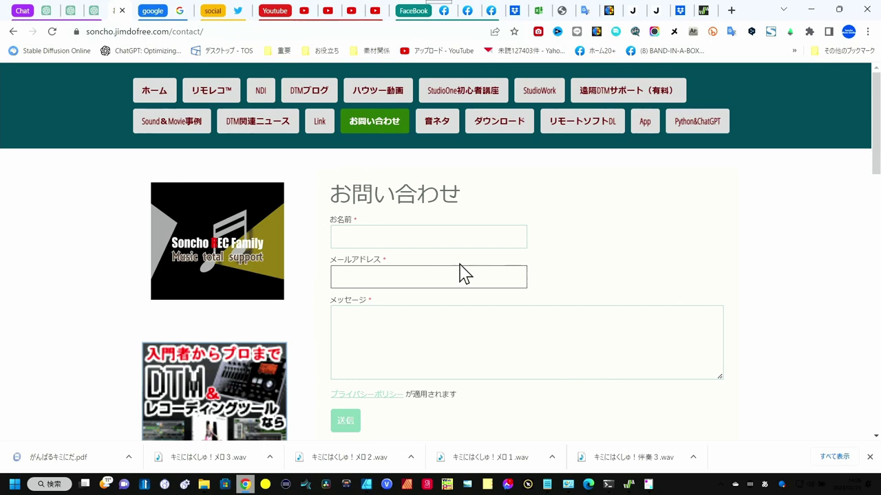
{"action": "key", "text": "ctrl+w"}
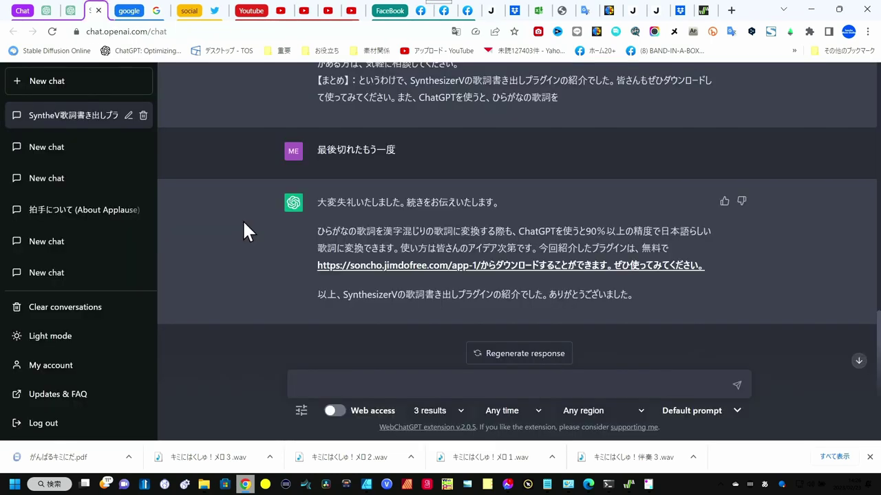